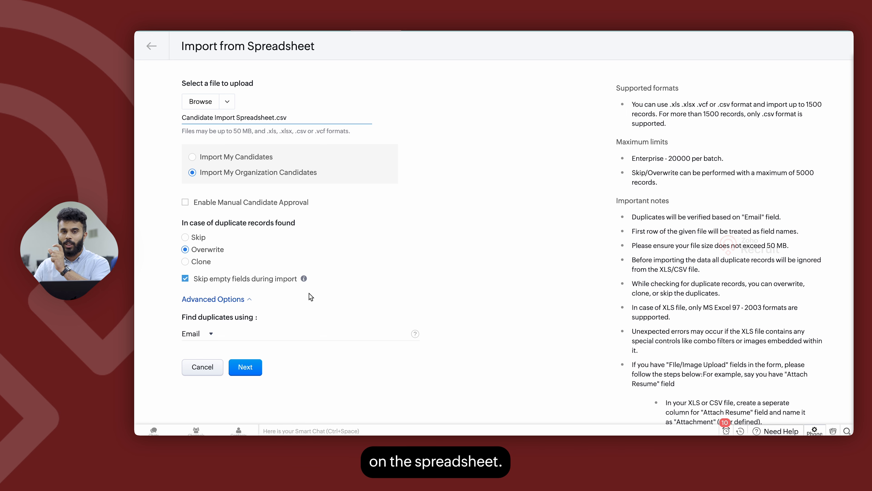
Expand the advanced import options and set the candidate owner assignment rule to Recruiter Ownership.
click(226, 305)
scroll(369, 378, down, 3)
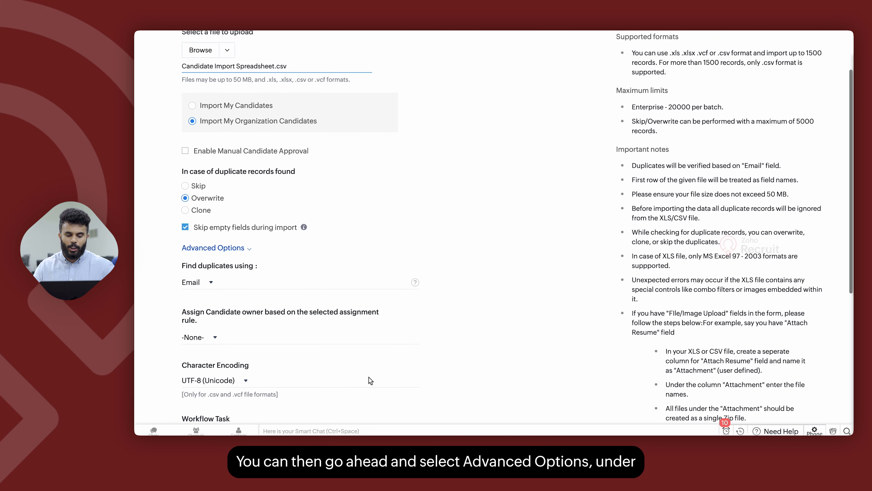
click(212, 298)
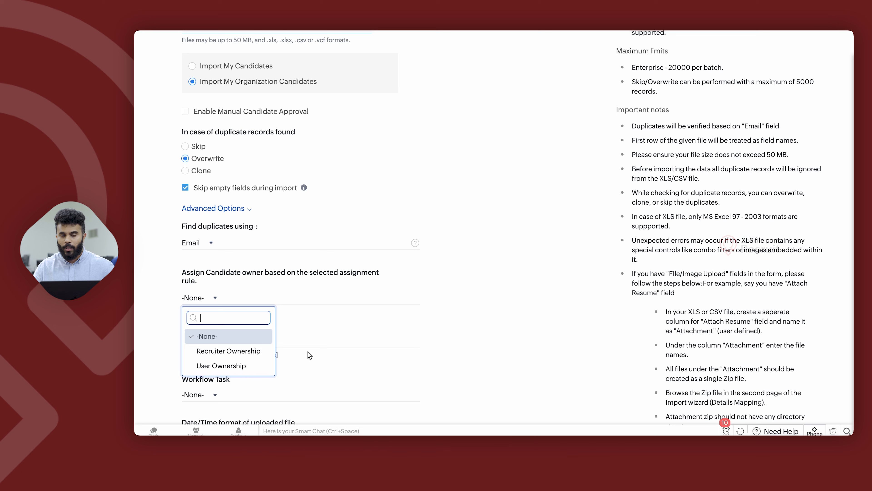
click(220, 351)
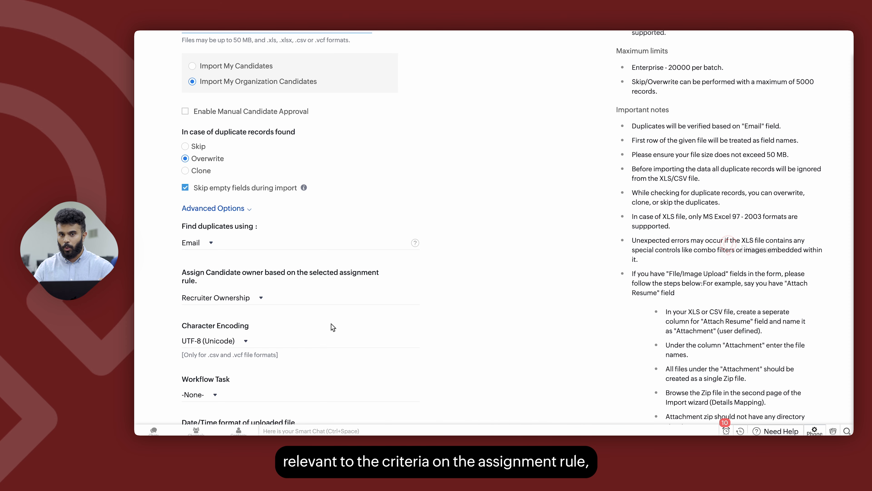
Check the available character encoding and workflow task options without changing them.
scroll(333, 327, down, 5)
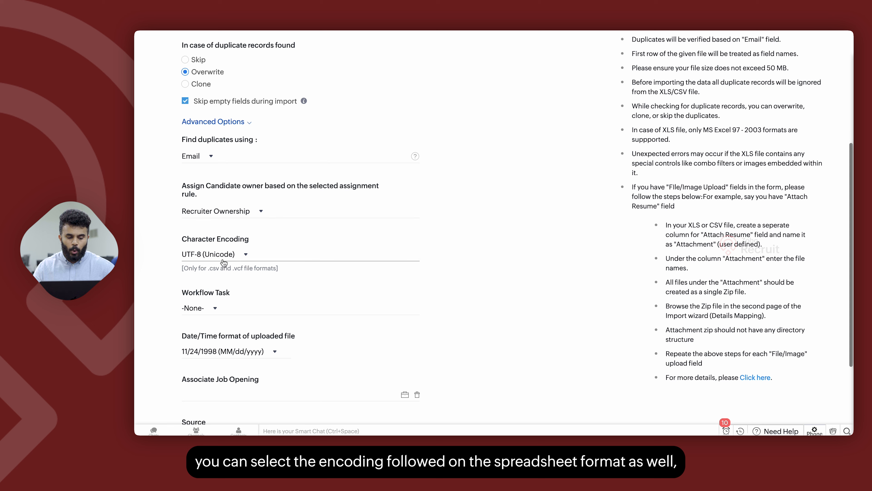
click(223, 255)
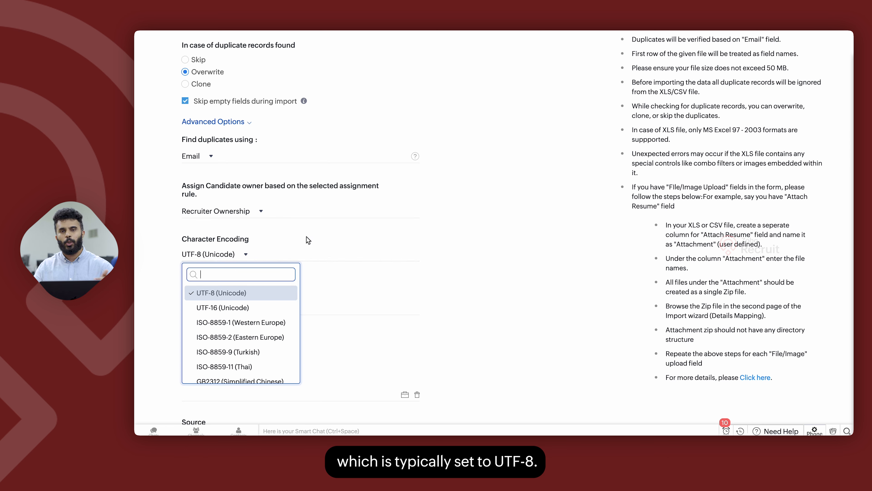
click(450, 211)
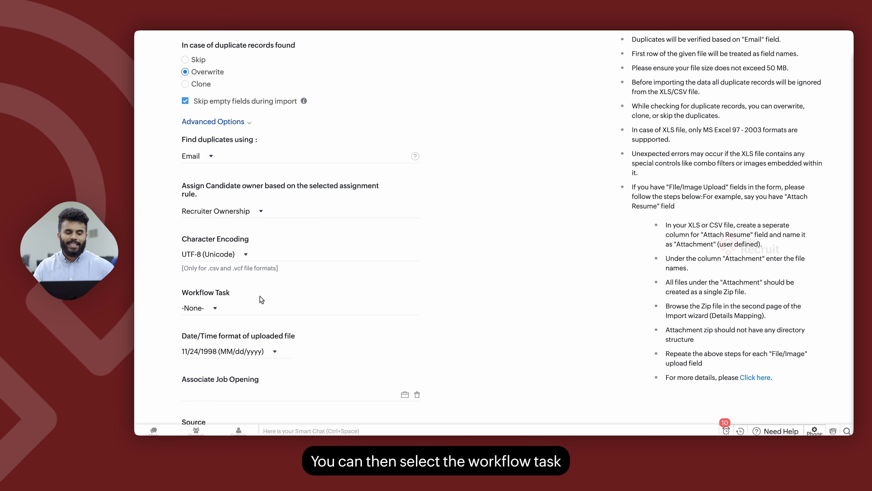
scroll(272, 307, down, 1)
click(192, 275)
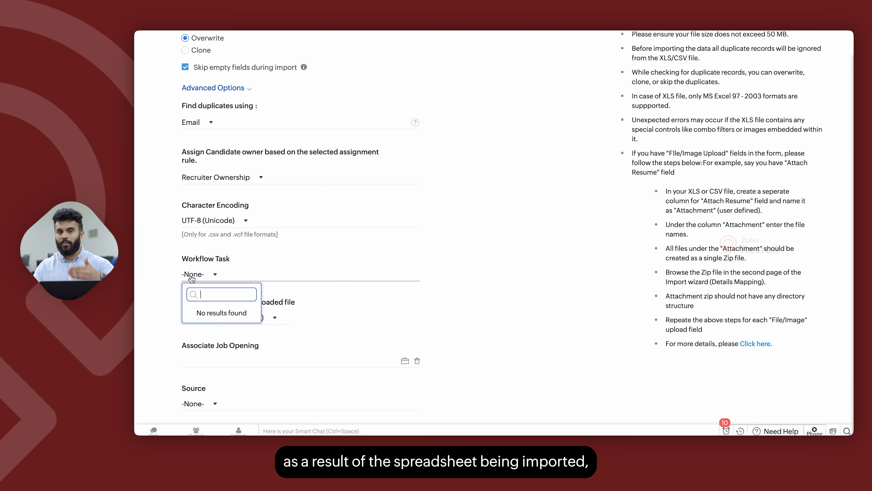
click(470, 291)
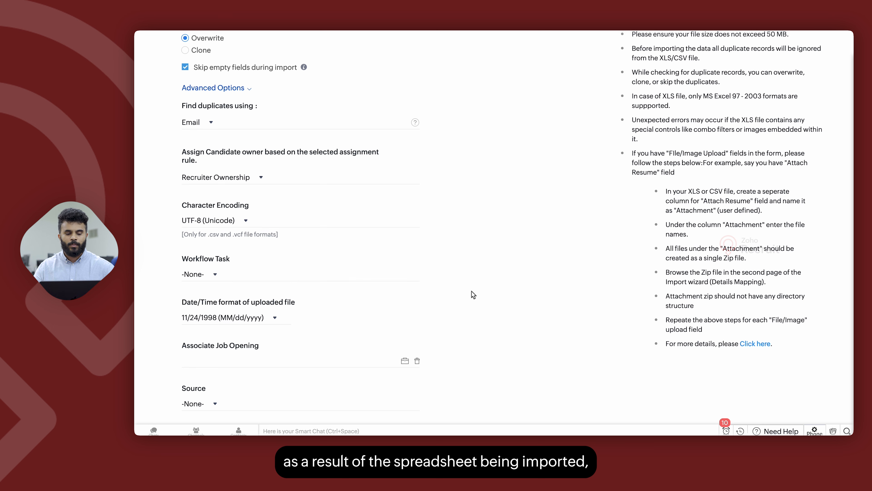
Set the date/time format of the uploaded file to 24/11/1998 (dd/MM/yyyy).
click(255, 319)
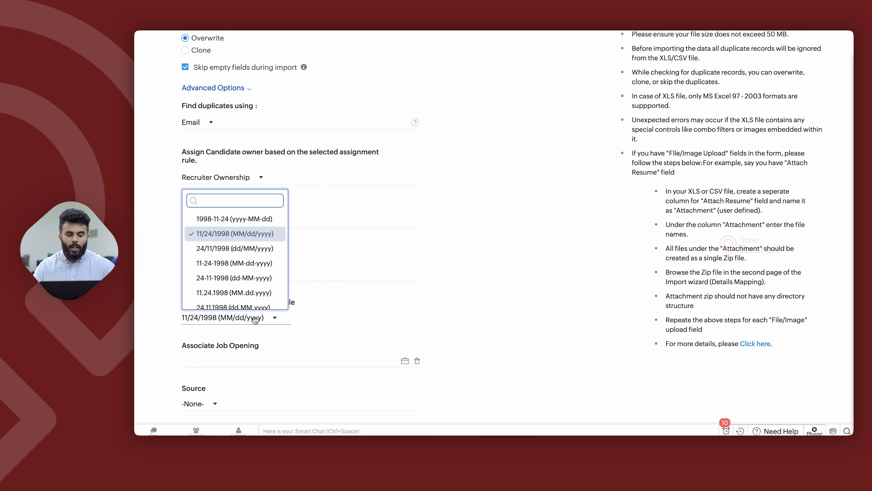
click(252, 250)
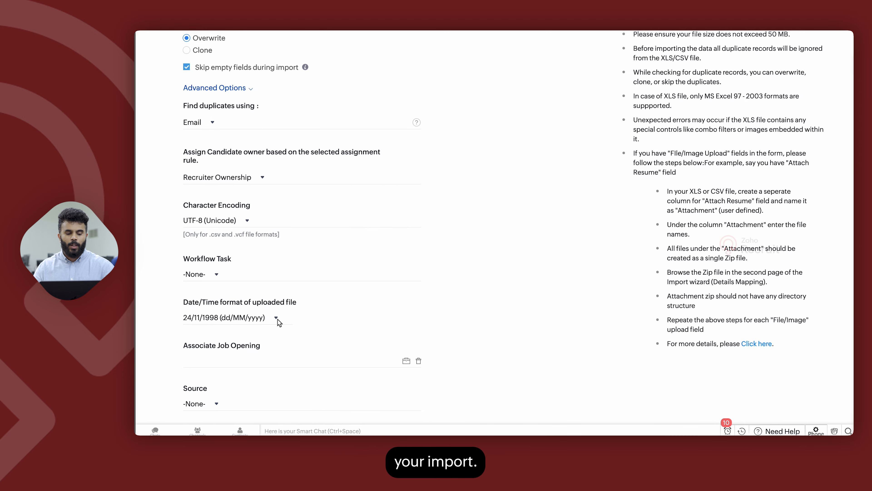
Associate the import with the Accountant job opening ZR_102_JOB.
scroll(279, 321, down, 2)
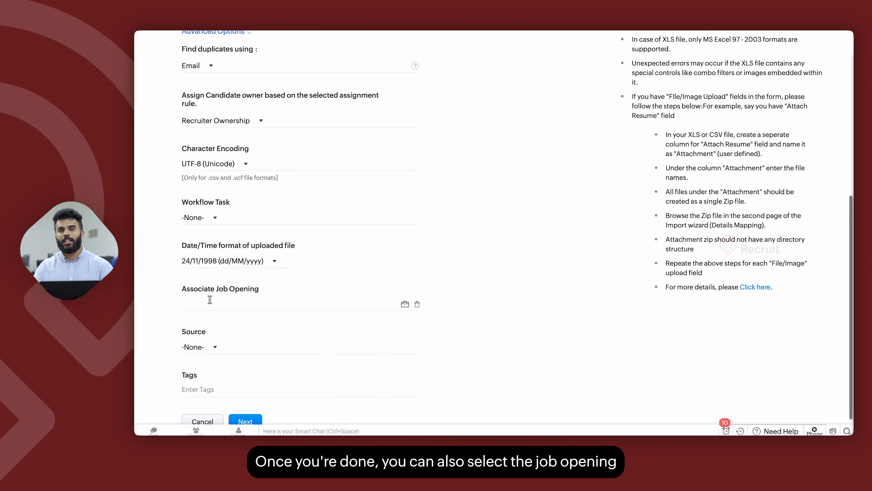
click(405, 305)
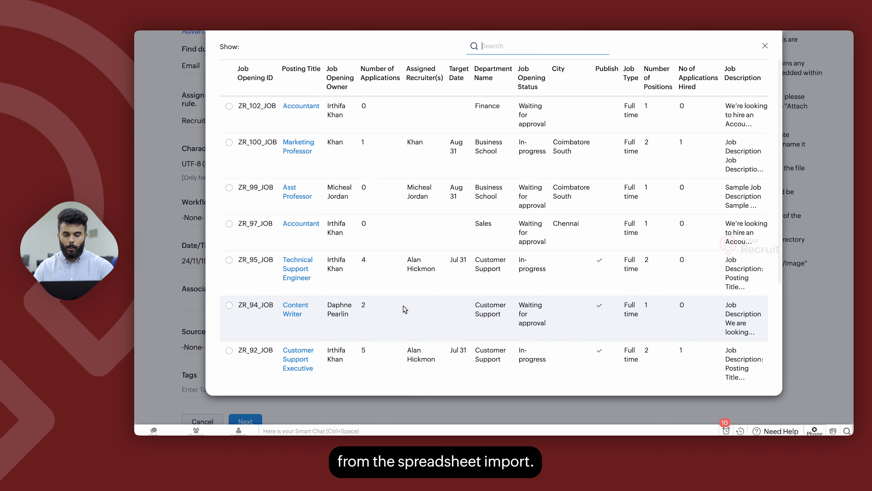
click(229, 106)
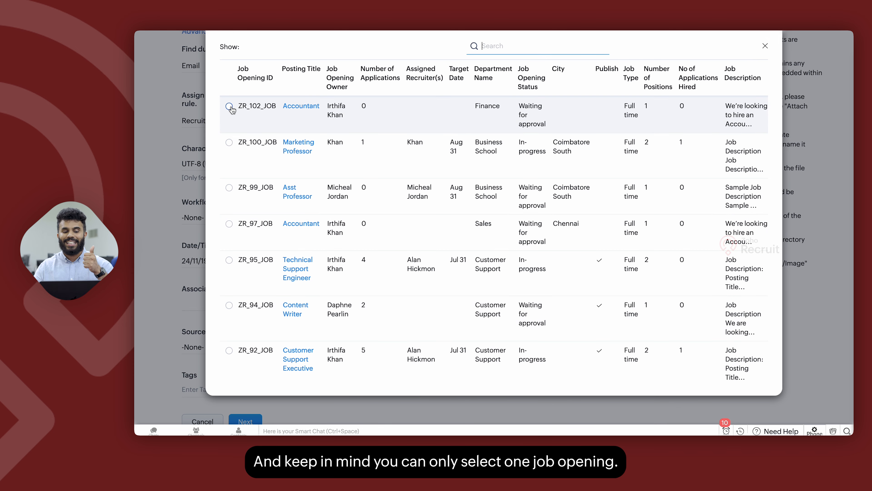
Review the source and tag options for the import, leaving them empty.
scroll(331, 306, down, 2)
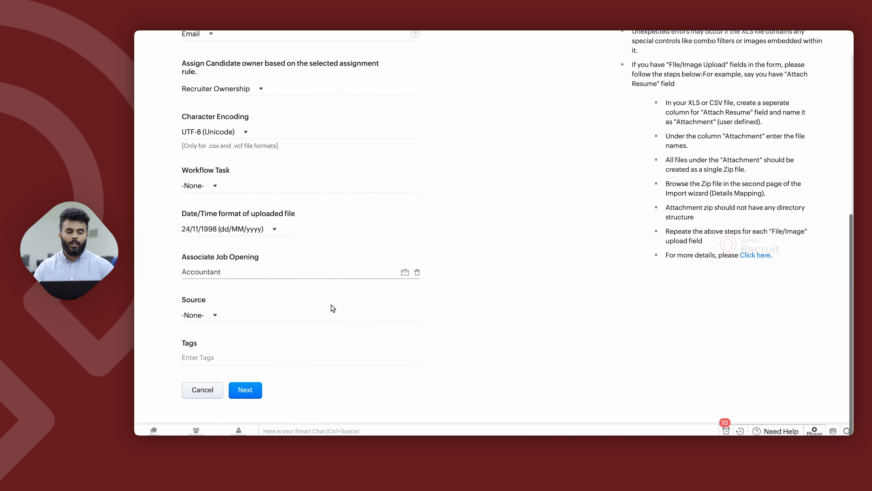
click(198, 316)
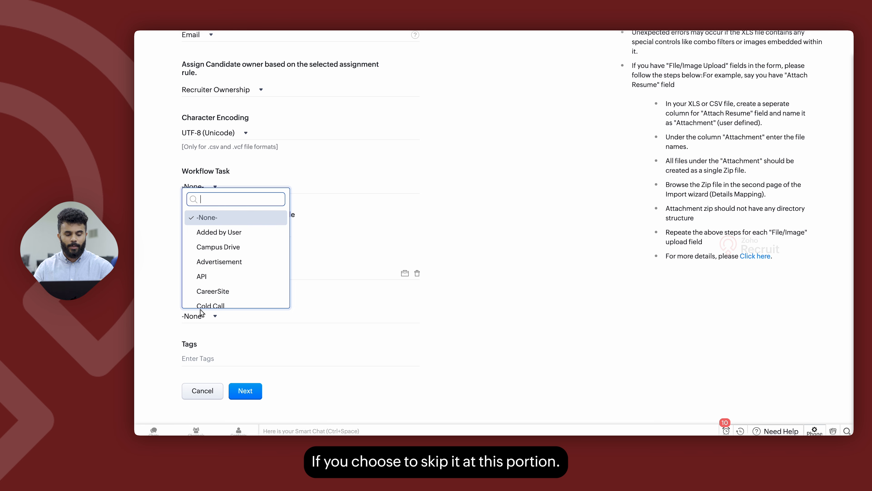
click(204, 357)
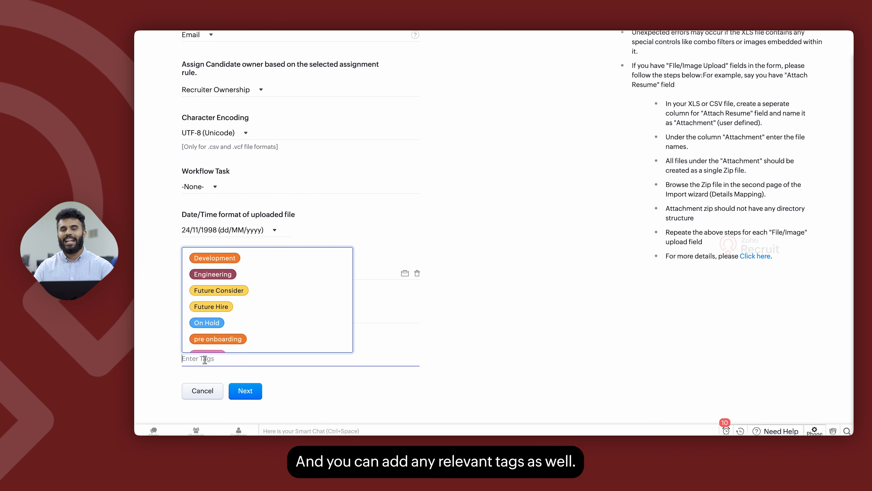
click(305, 396)
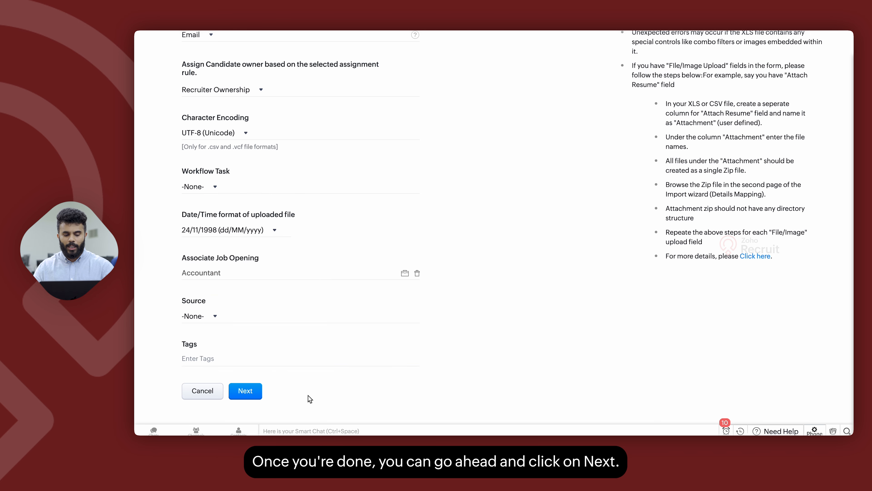
Continue to the field mapping stage, accepting the overwrite warning for existing records.
click(246, 391)
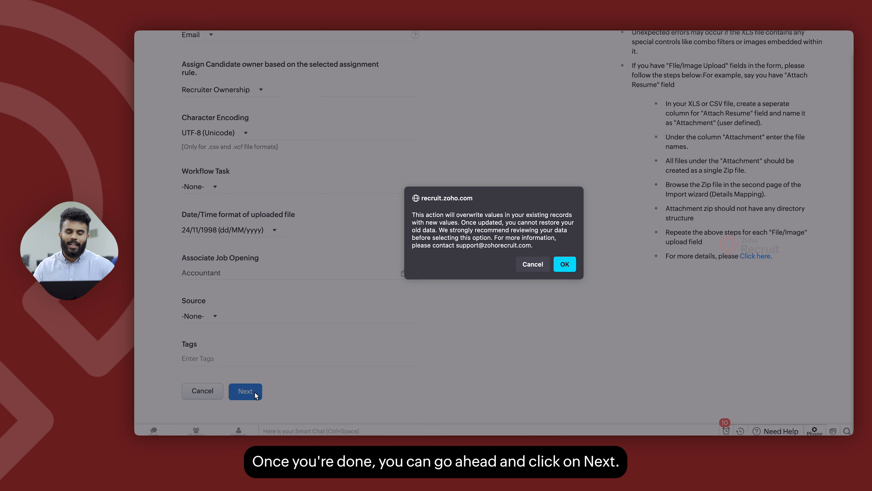
click(566, 265)
scroll(469, 203, up, 8)
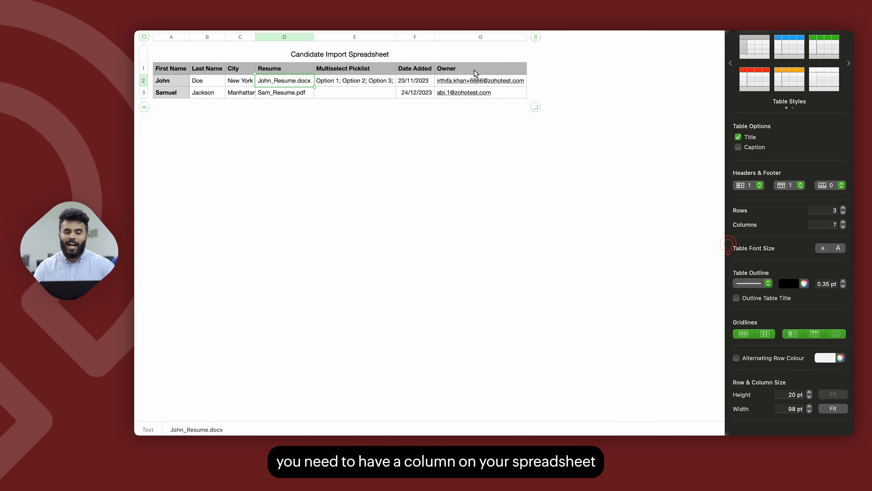
click(475, 73)
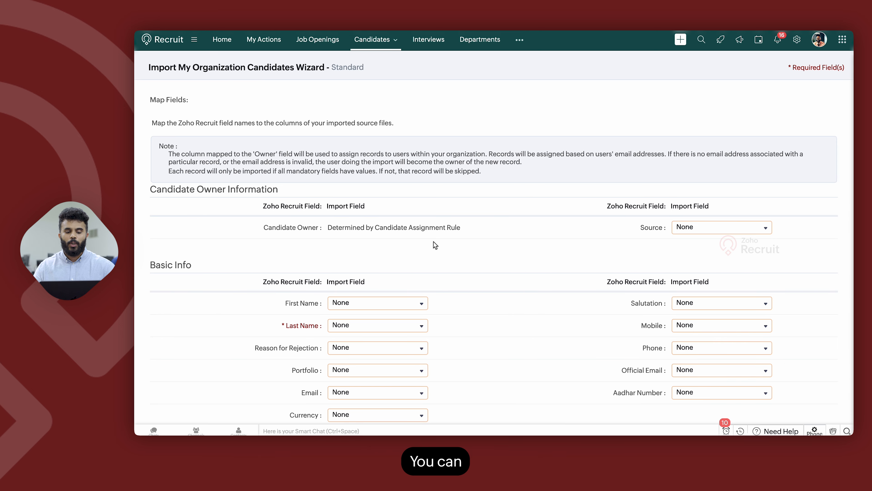
Map Last Name to Last Name(Column: 2) and First Name to First Name(Column: 1).
scroll(434, 245, down, 4)
click(359, 237)
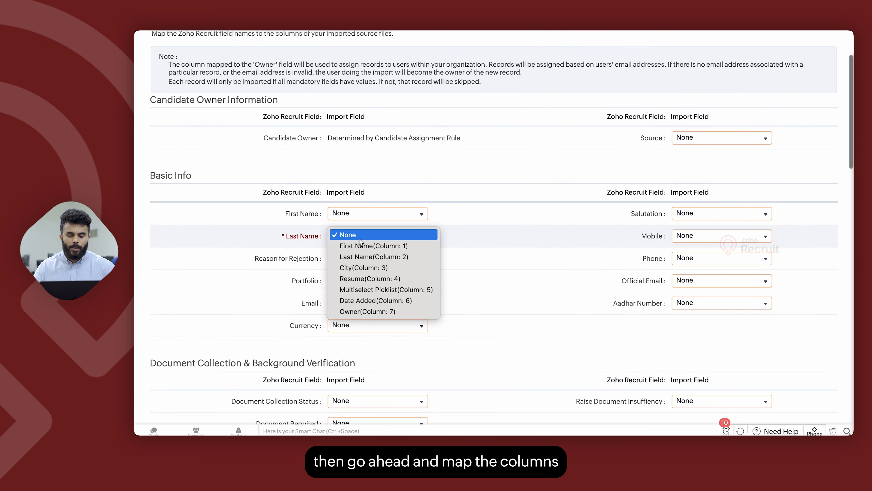
click(372, 257)
click(367, 213)
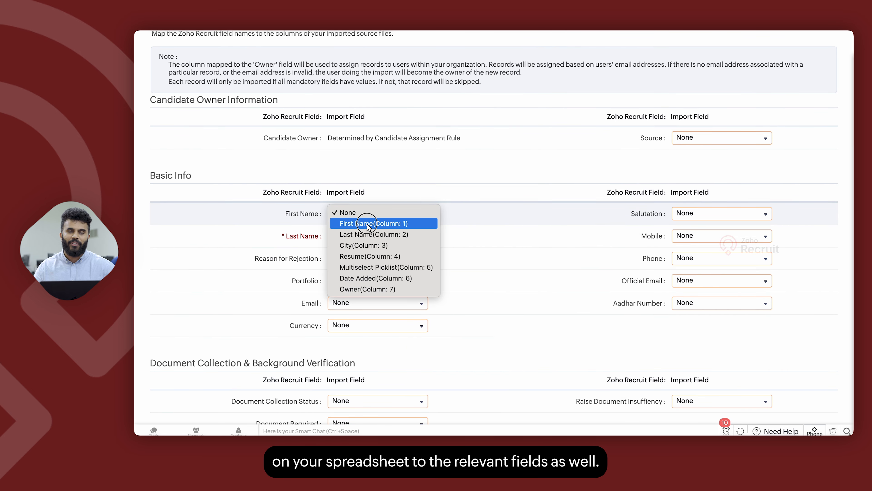
click(366, 224)
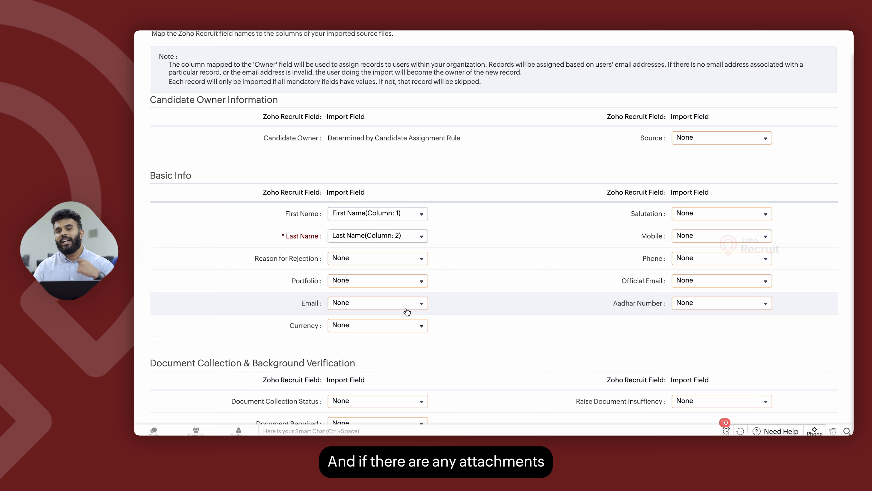
Map the Resume attachment field to the Resume(Column: 4) spreadsheet column.
scroll(407, 312, down, 3)
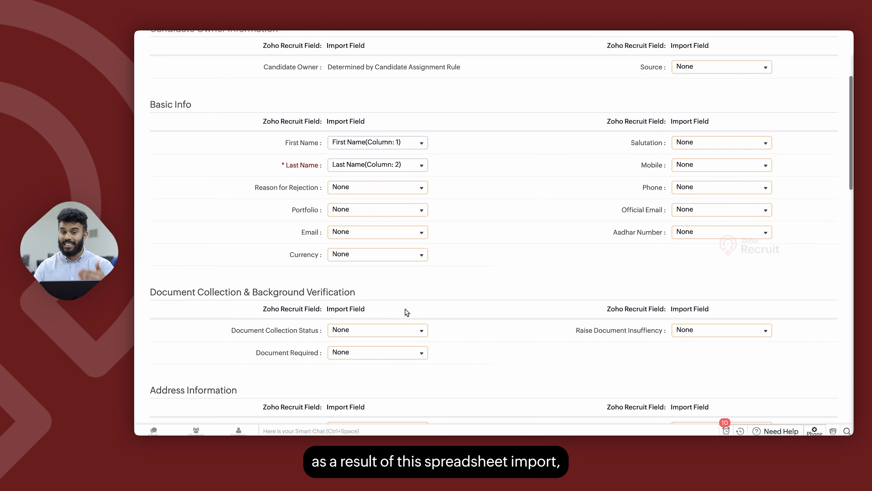
scroll(406, 312, down, 15)
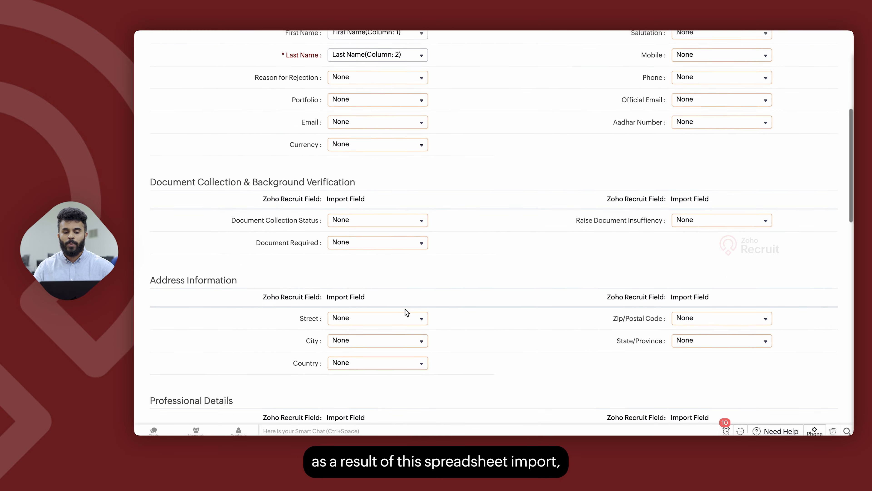
scroll(407, 312, up, 3)
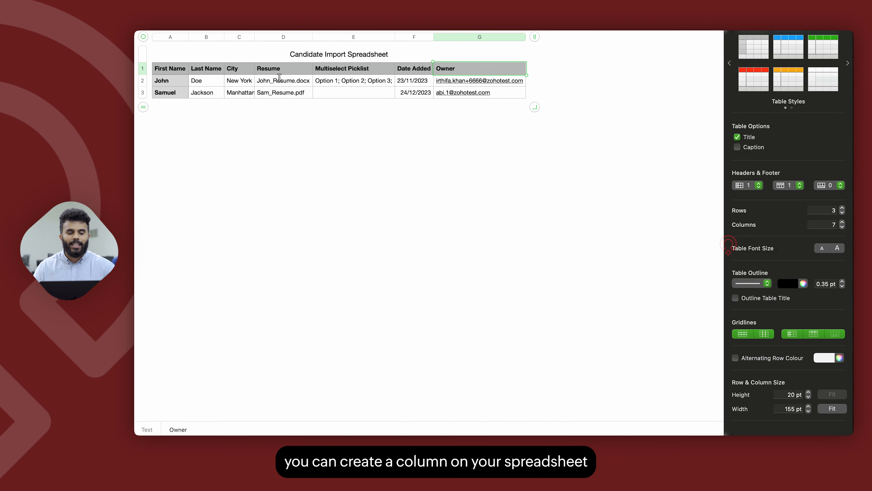
click(296, 70)
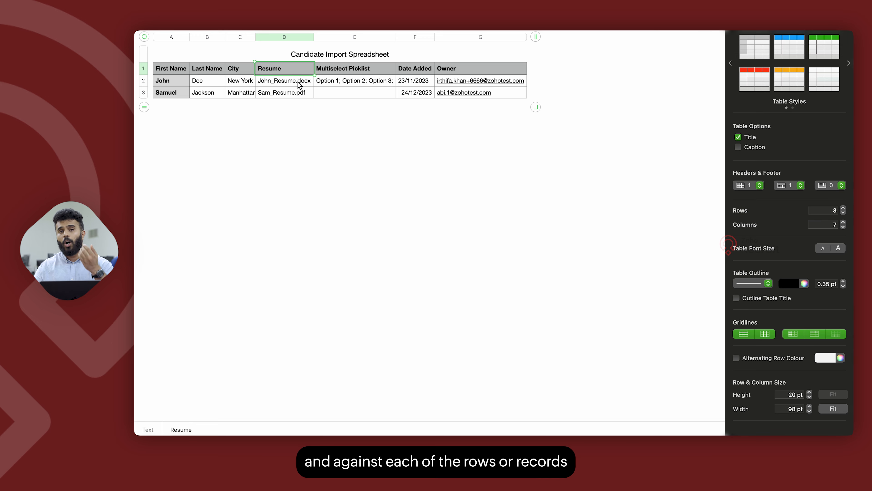
click(300, 85)
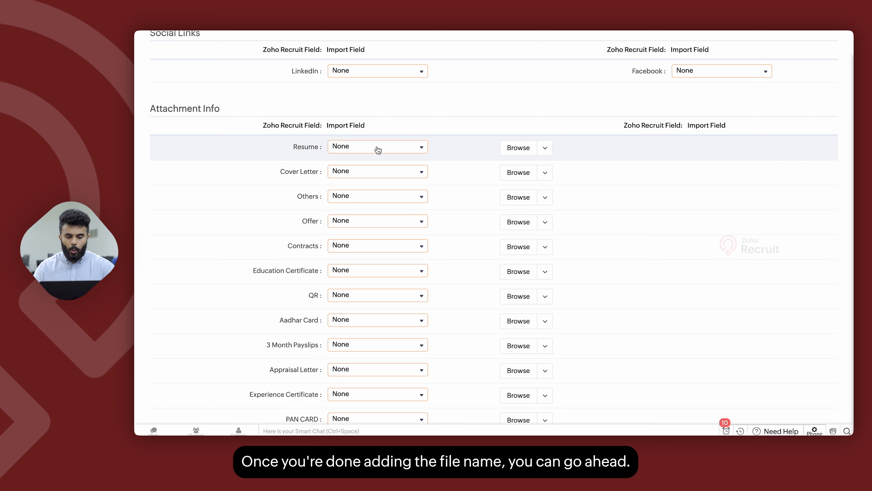
click(376, 148)
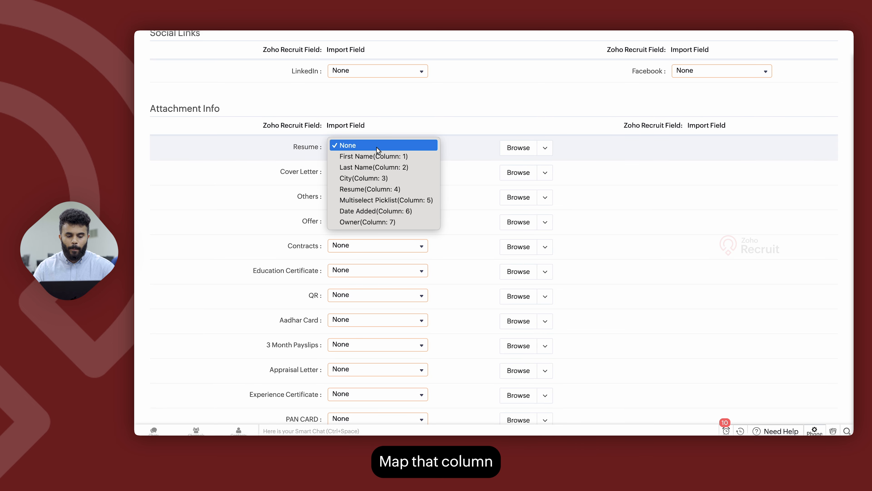
click(392, 194)
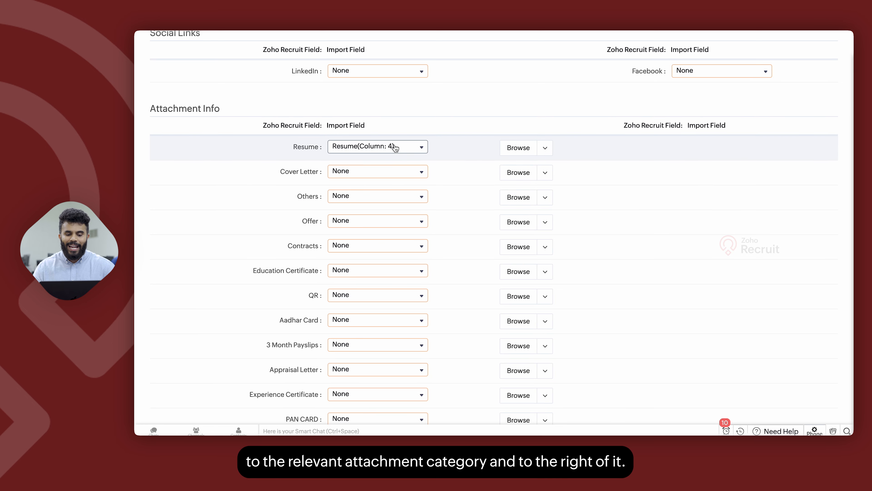
Browse for and attach Resumes.zip as the archive for the resume attachments.
click(515, 146)
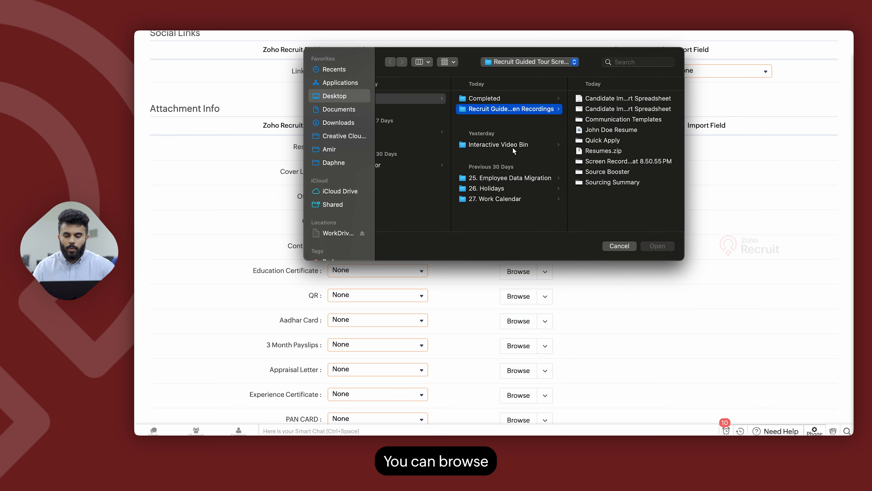
click(599, 151)
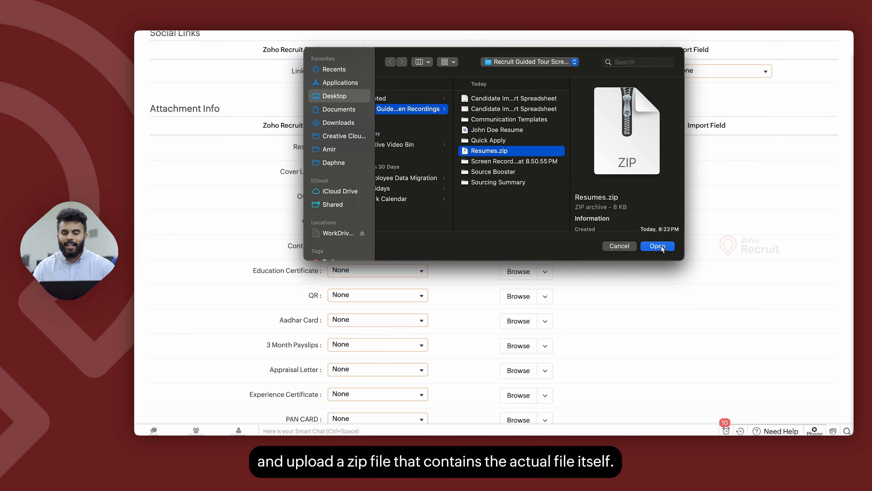
click(662, 246)
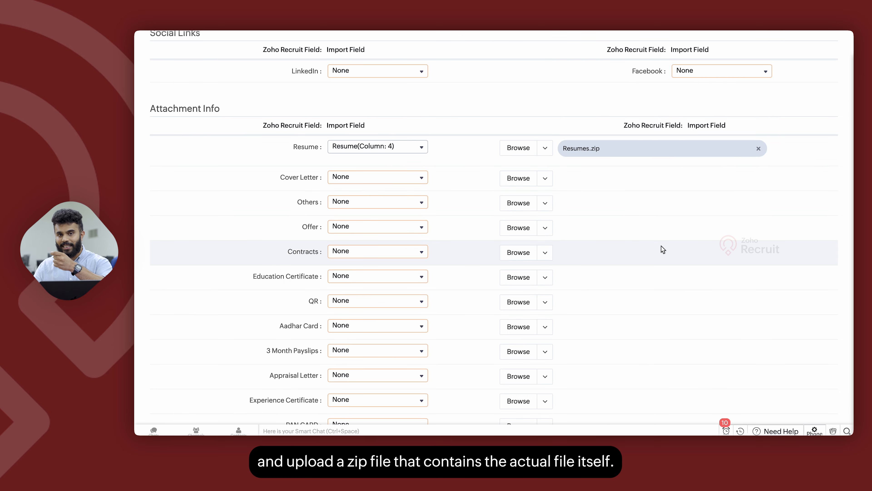
Try to continue past field mapping and review the column choices for the Email field.
scroll(661, 248, down, 3)
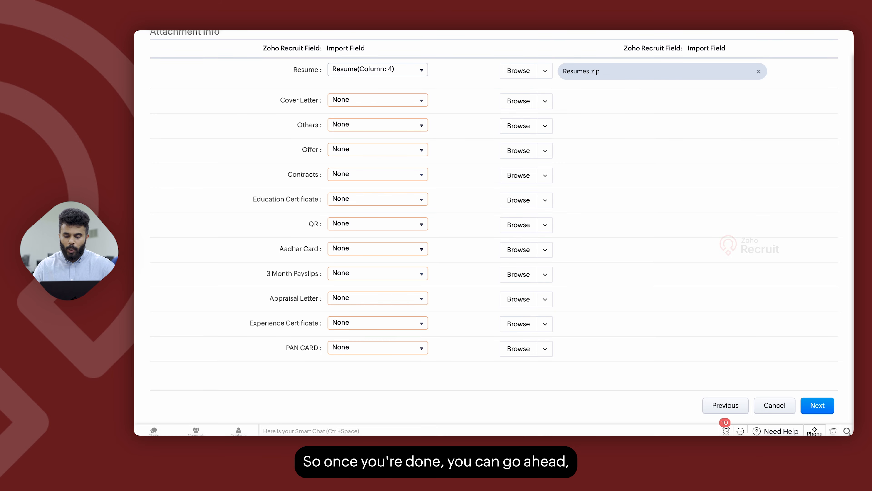
click(817, 405)
click(565, 254)
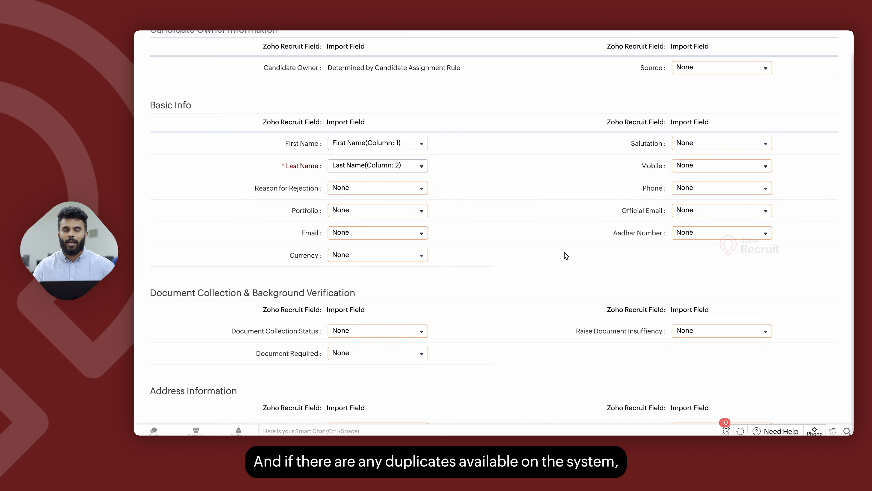
click(369, 232)
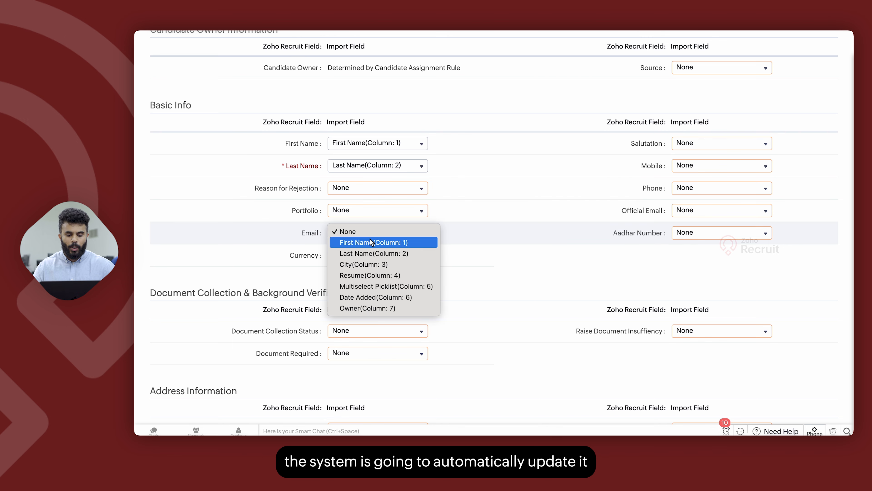
click(520, 252)
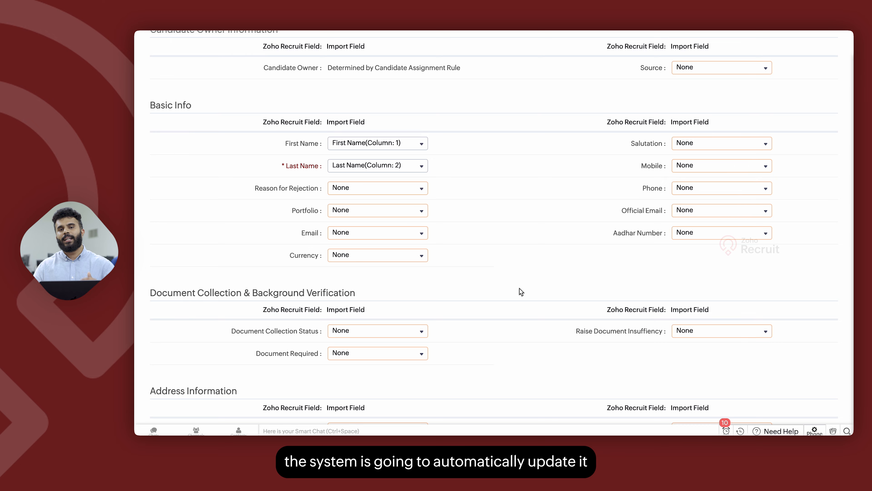